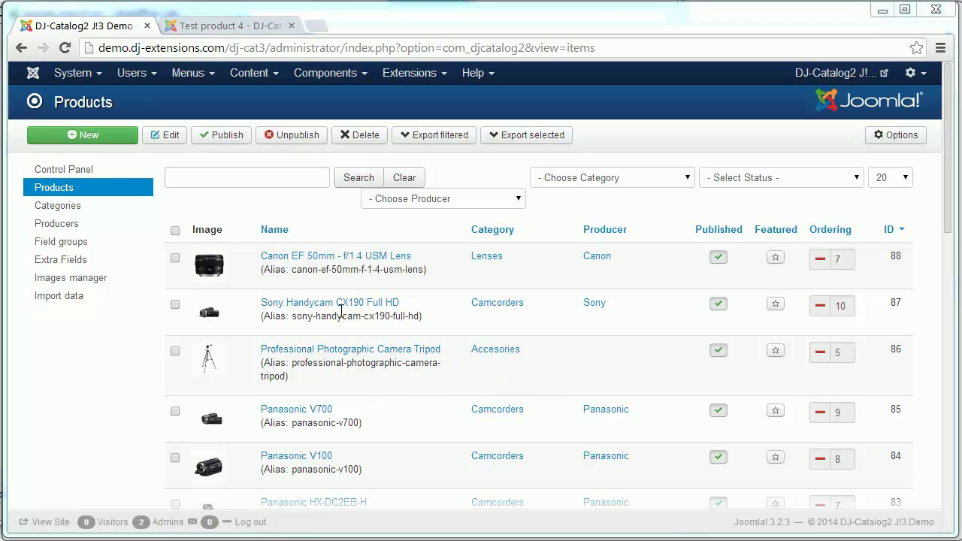
Open the Import data page and read the CSV import guidelines in an enlarged help window, closing it when done.
click(63, 302)
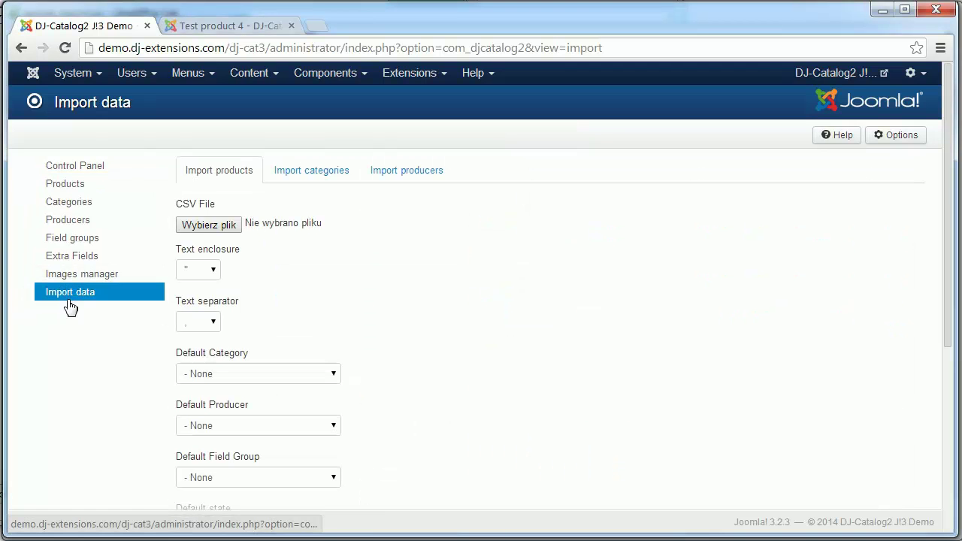
click(839, 136)
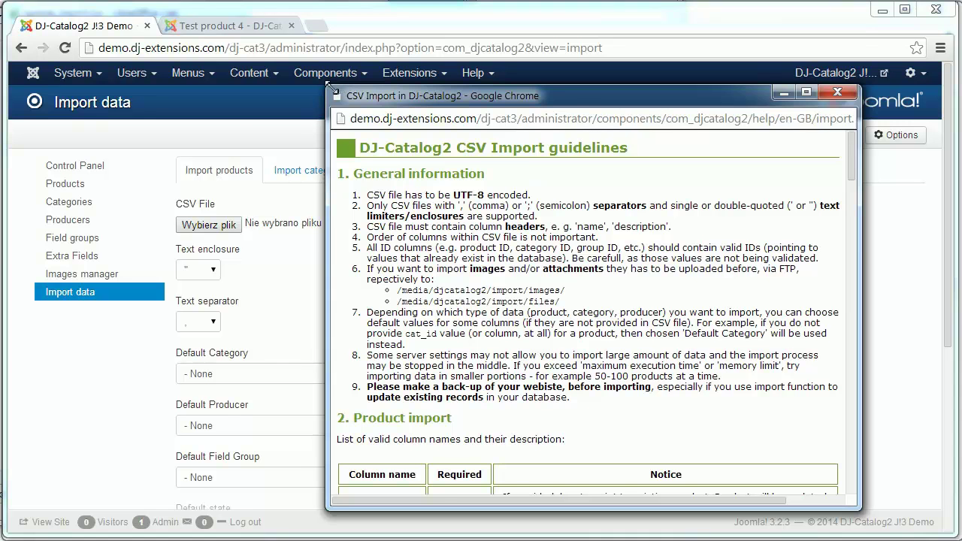
drag(328, 87, 200, 51)
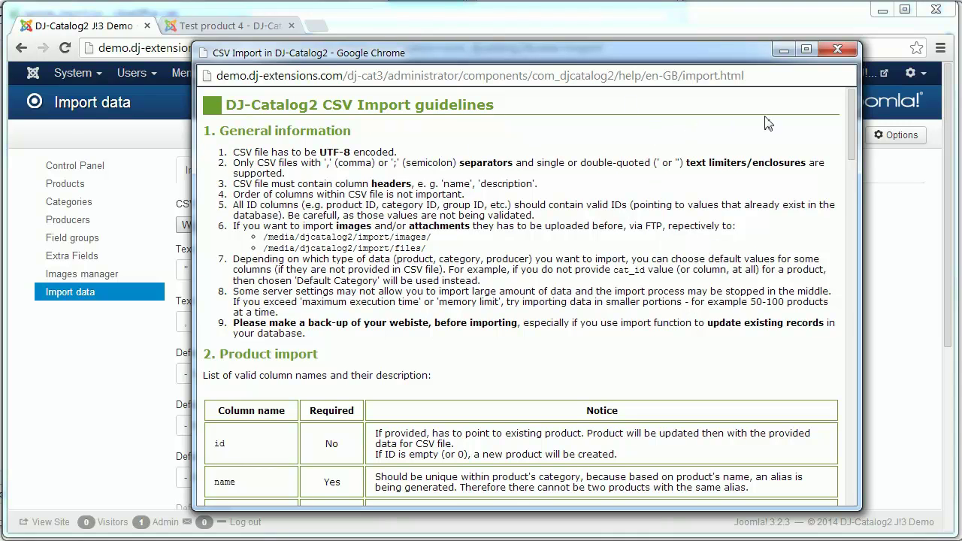
click(838, 49)
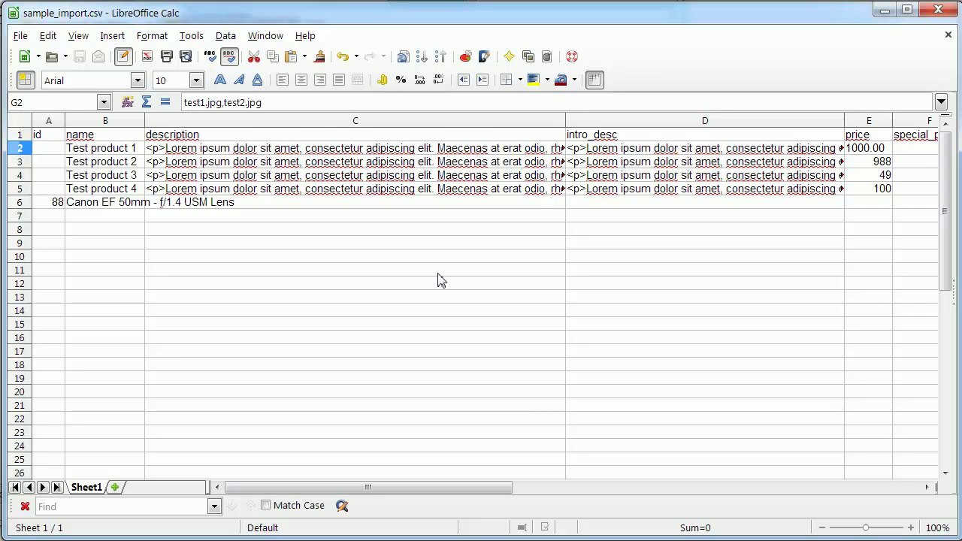
Switch to sample_import.csv in LibreOffice Calc and examine its columns from id through images.
drag(494, 488, 684, 498)
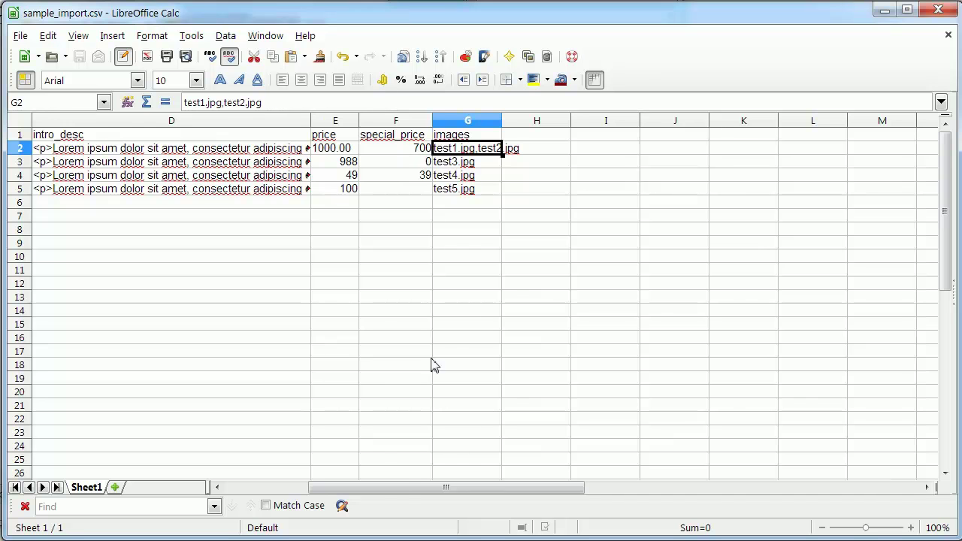
drag(388, 488, 414, 498)
click(466, 137)
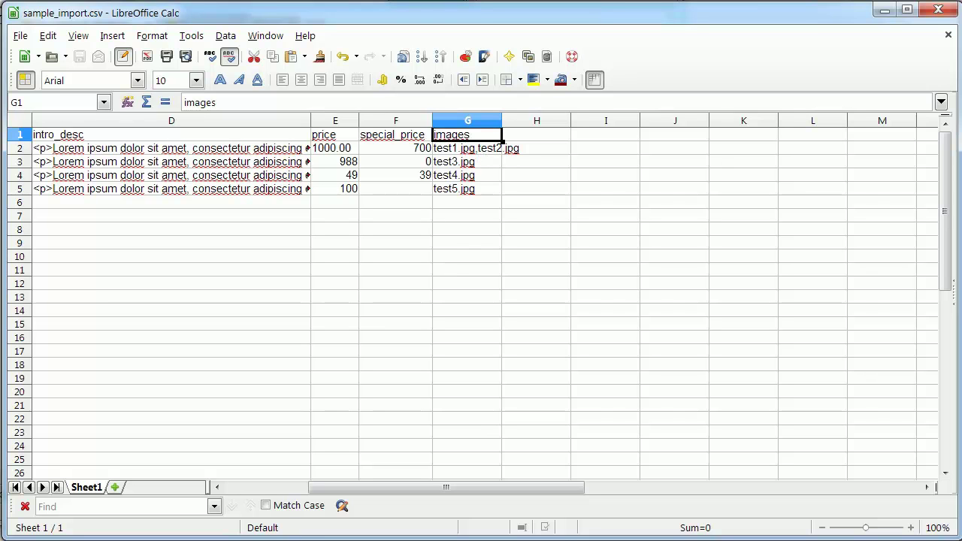
Switch to the FTP client to check the uploaded files and remote path /media/djcatalog2/import/images, returning to sample_import.csv in LibreOffice Calc.
click(184, 526)
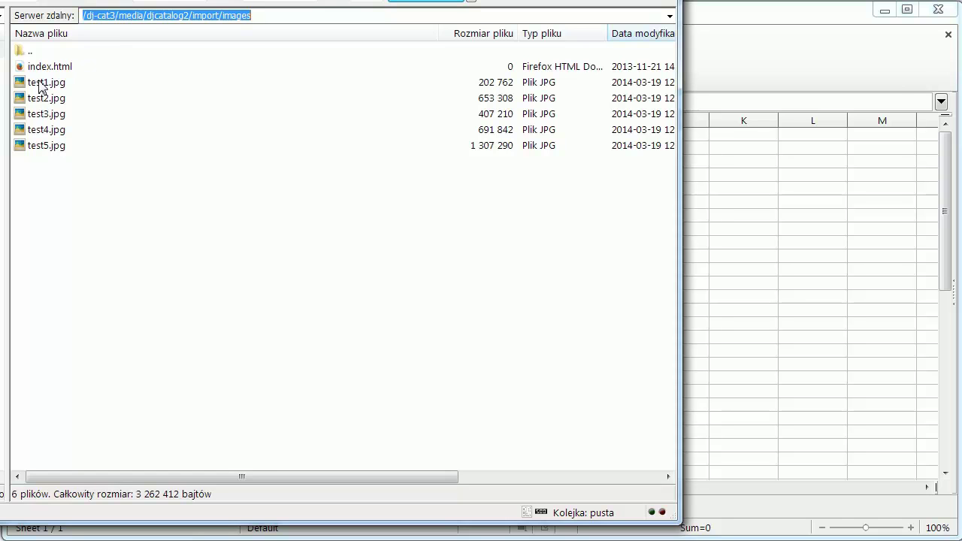
click(118, 16)
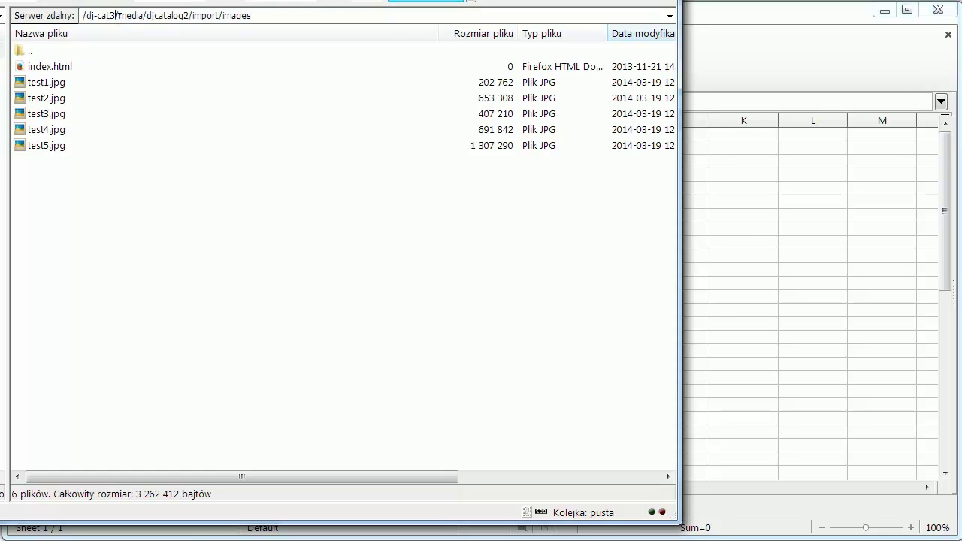
drag(117, 16, 272, 16)
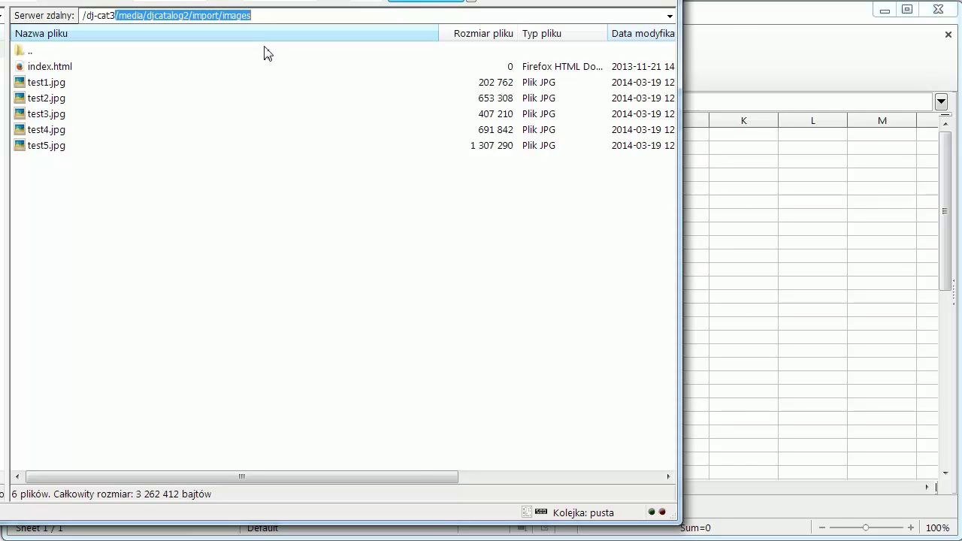
click(729, 26)
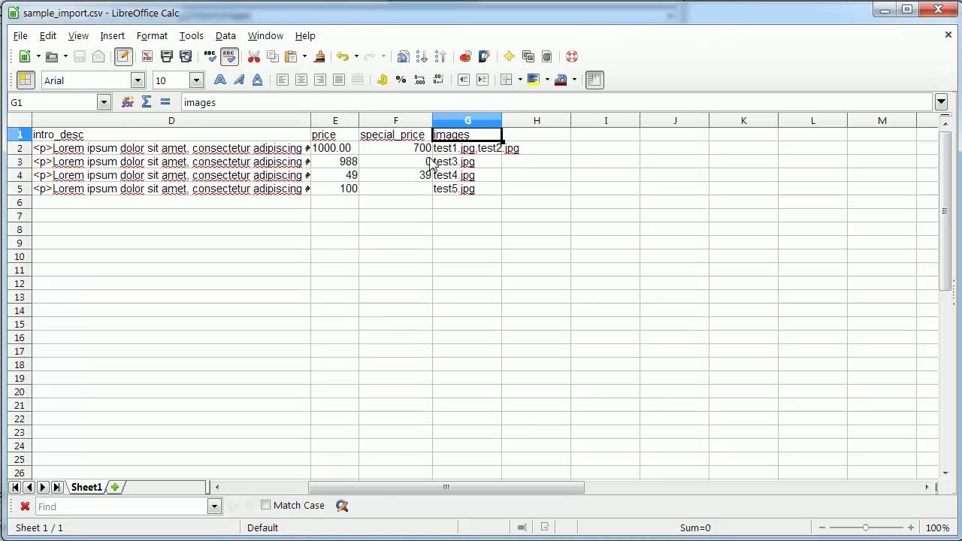
Examine the image file names for Test product 1 and the id column entries for new and existing products.
click(482, 154)
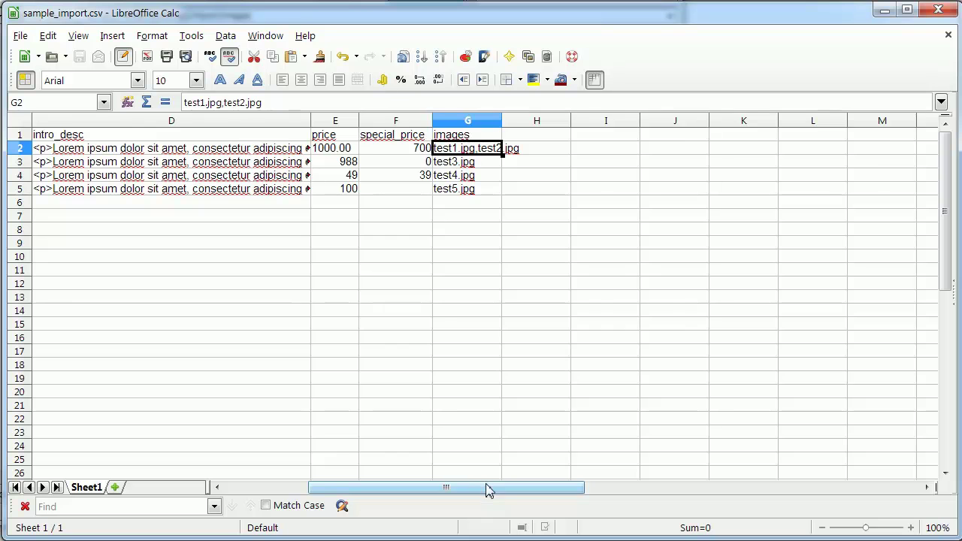
drag(488, 490, 375, 485)
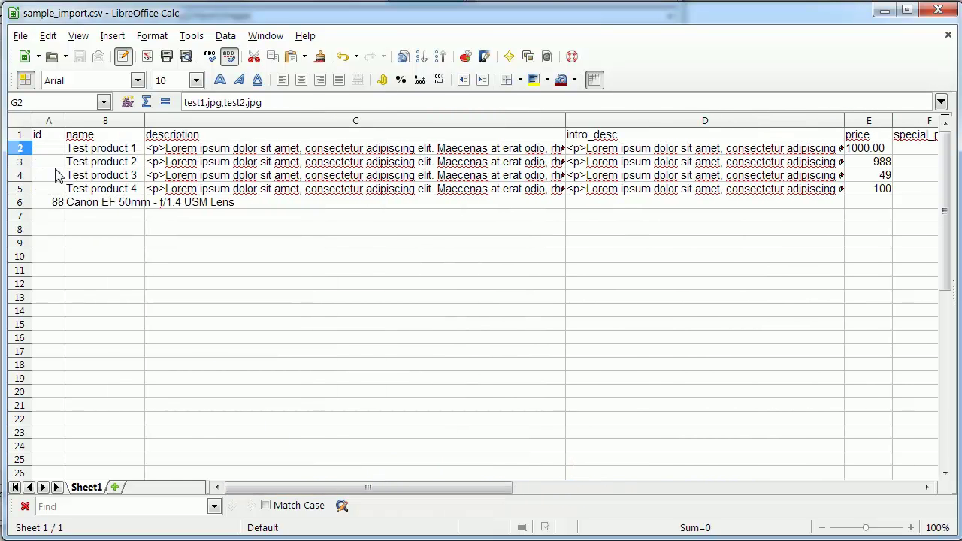
click(54, 140)
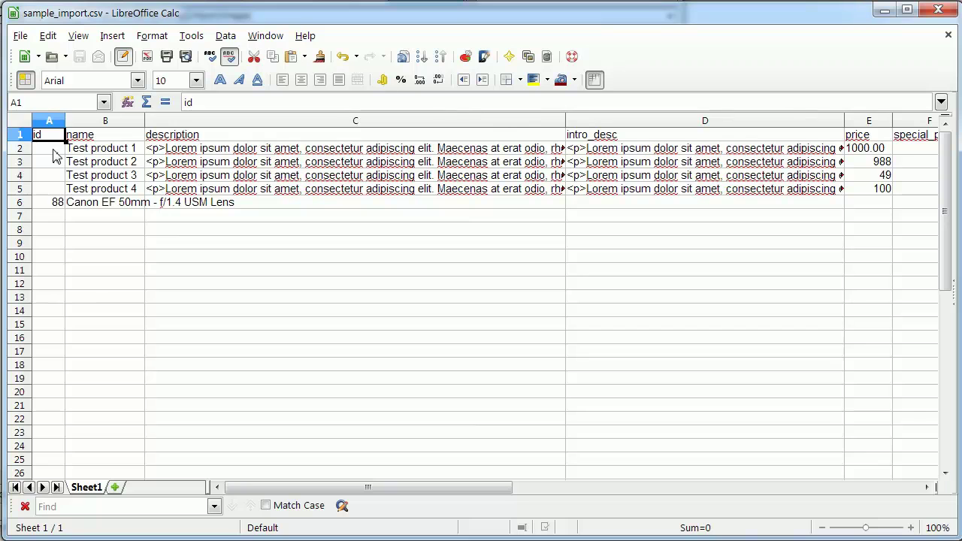
click(54, 154)
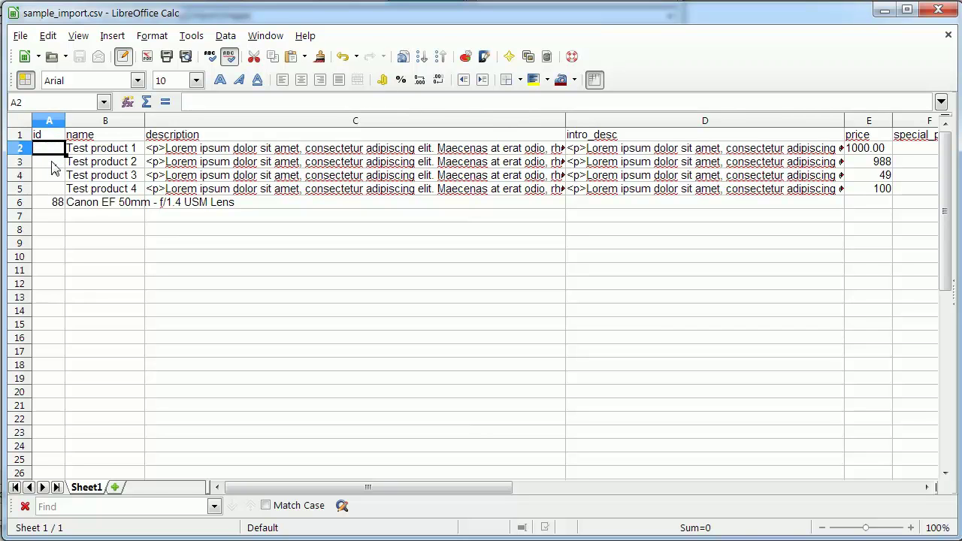
click(54, 204)
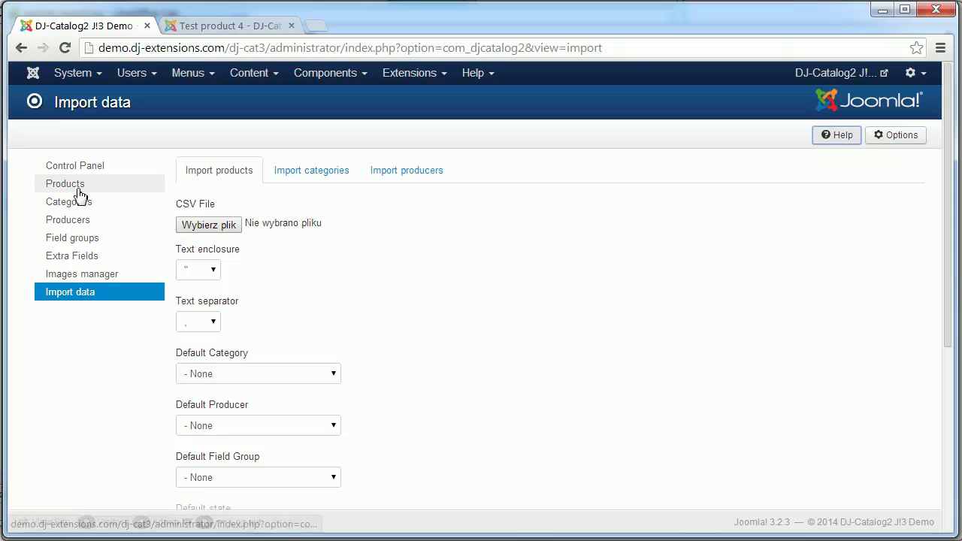
Look up the ID of Canon EF 50mm - f/1.4 USM Lens in the Joomla product list and return to sample_import.csv.
click(75, 187)
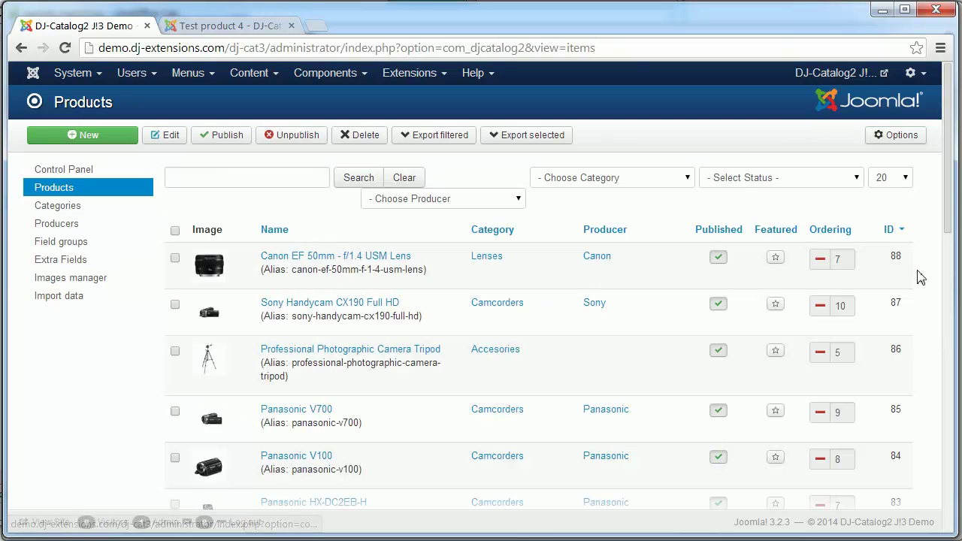
double_click(895, 257)
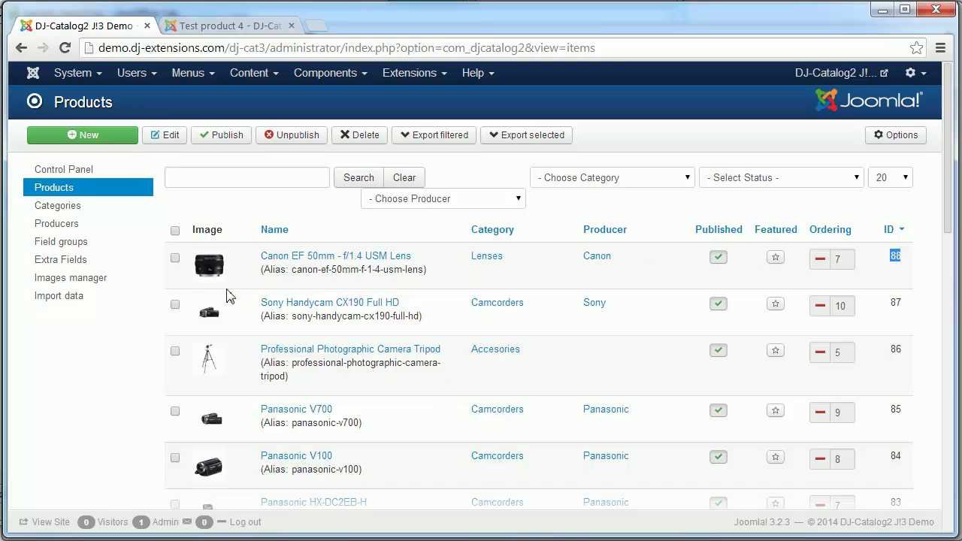
click(120, 368)
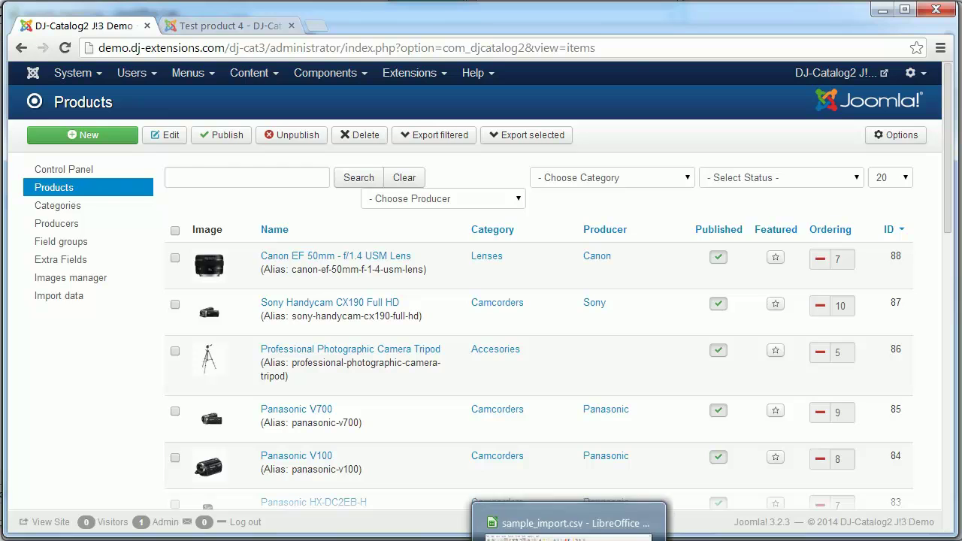
click(572, 518)
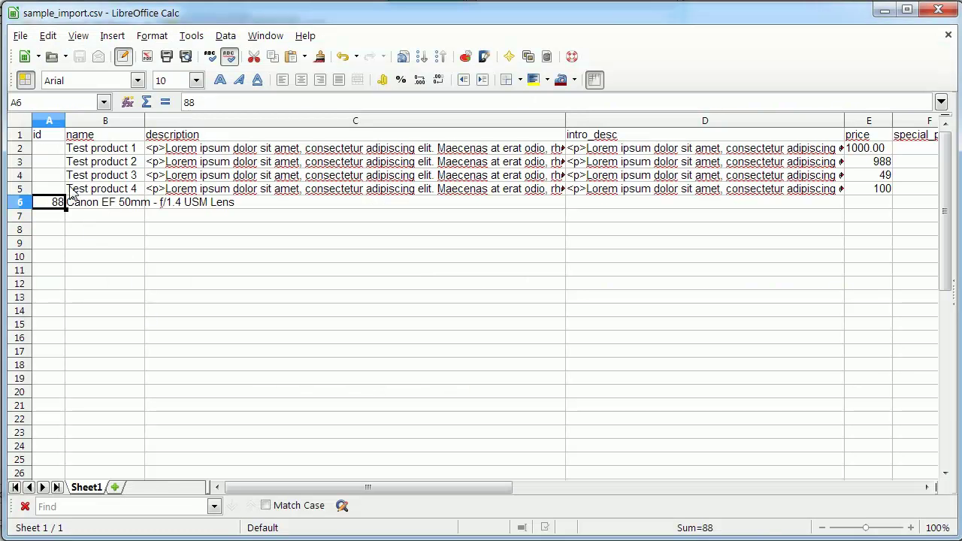
click(59, 178)
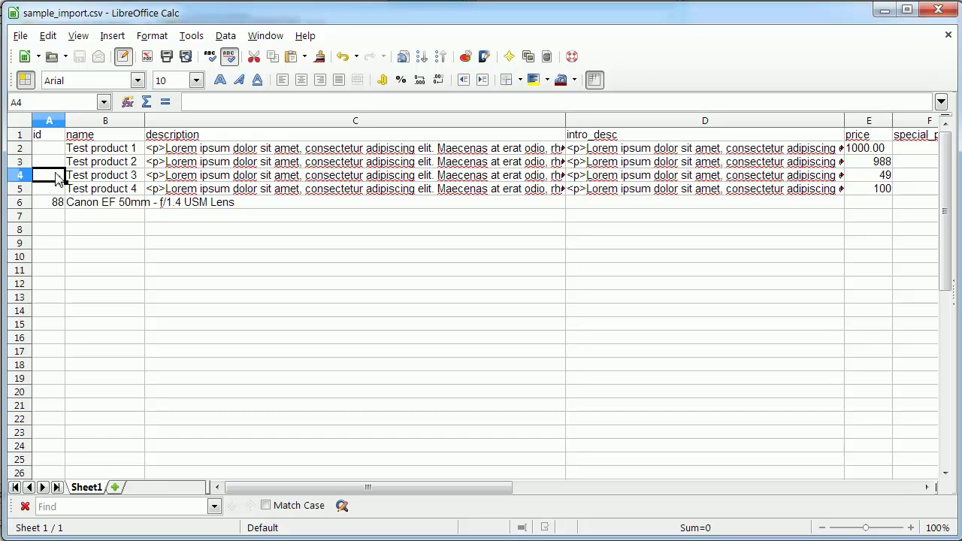
right_click(48, 124)
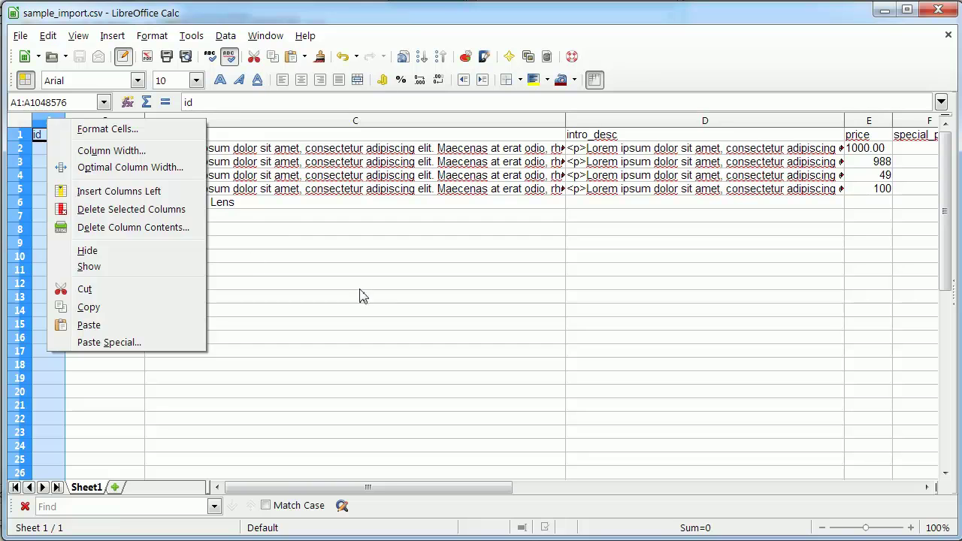
key(Escape)
click(154, 256)
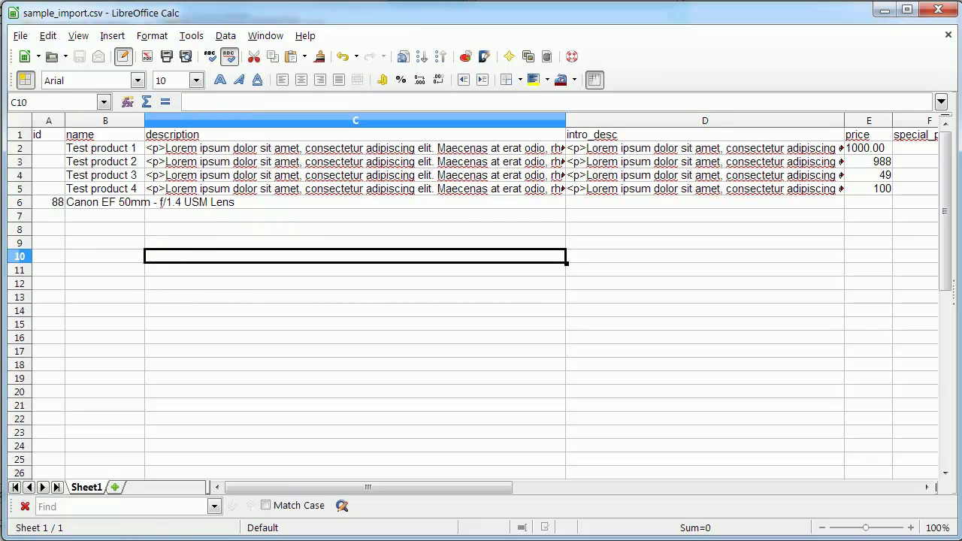
Return to DJ-Catalog2 in the browser and choose sample_import.csv as the CSV file for the product import.
click(98, 521)
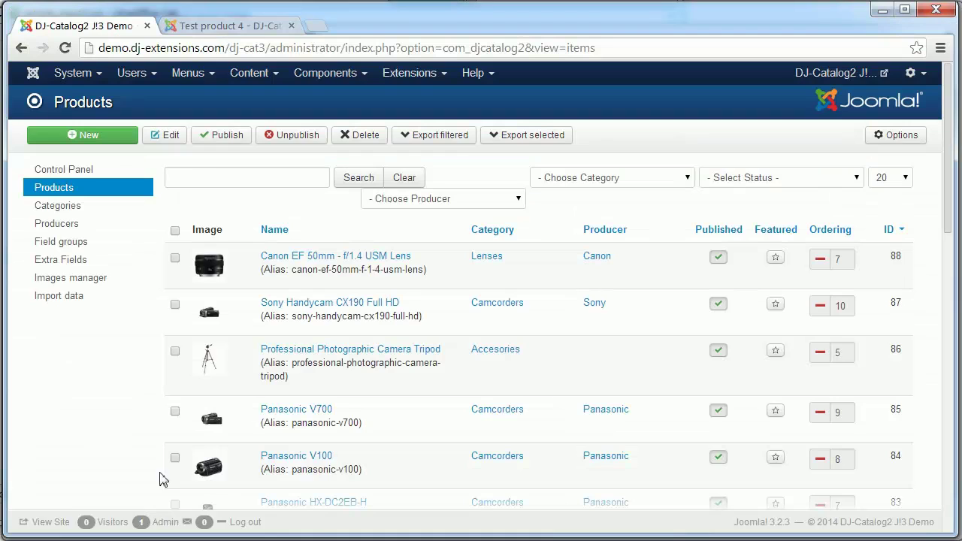
click(75, 299)
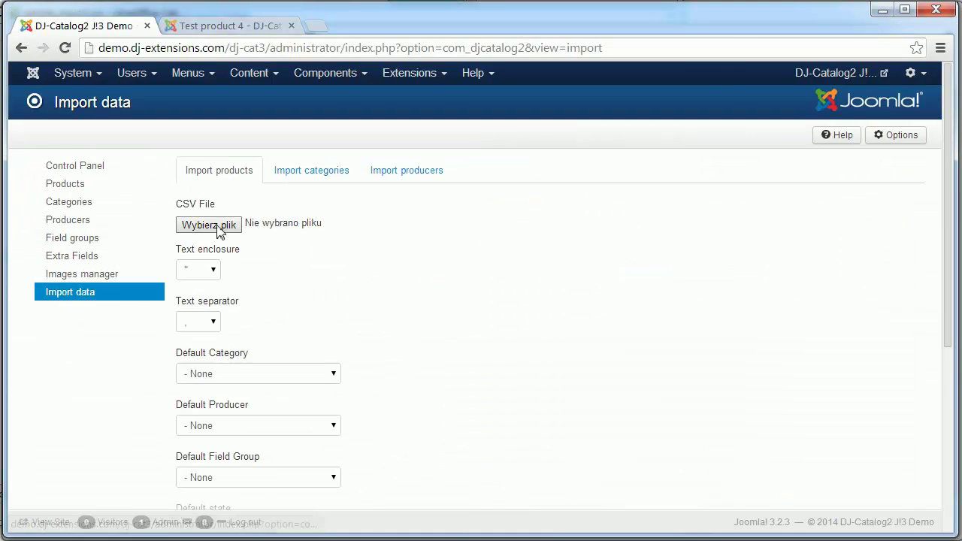
click(209, 226)
double_click(86, 119)
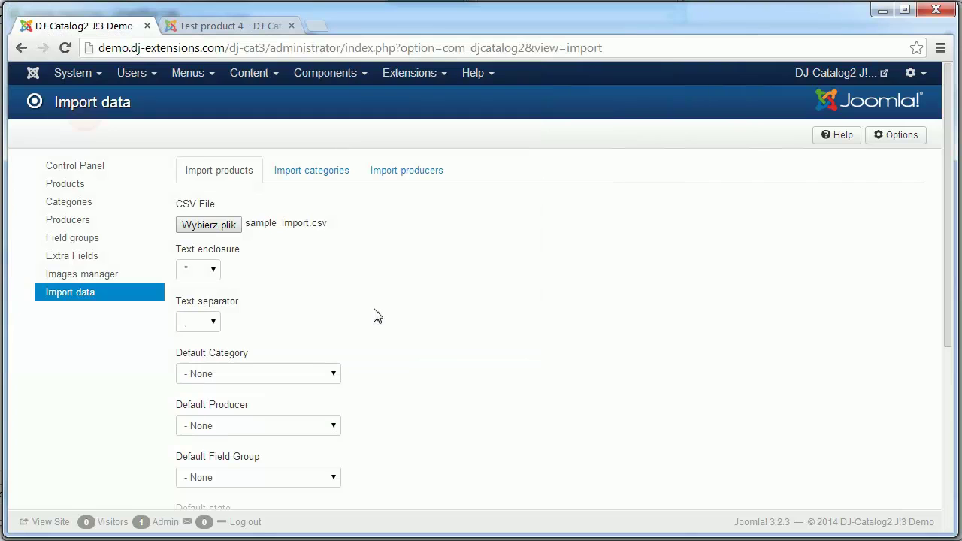
Set the import's default category to Import tutorial and its default state to Published.
click(309, 377)
click(338, 423)
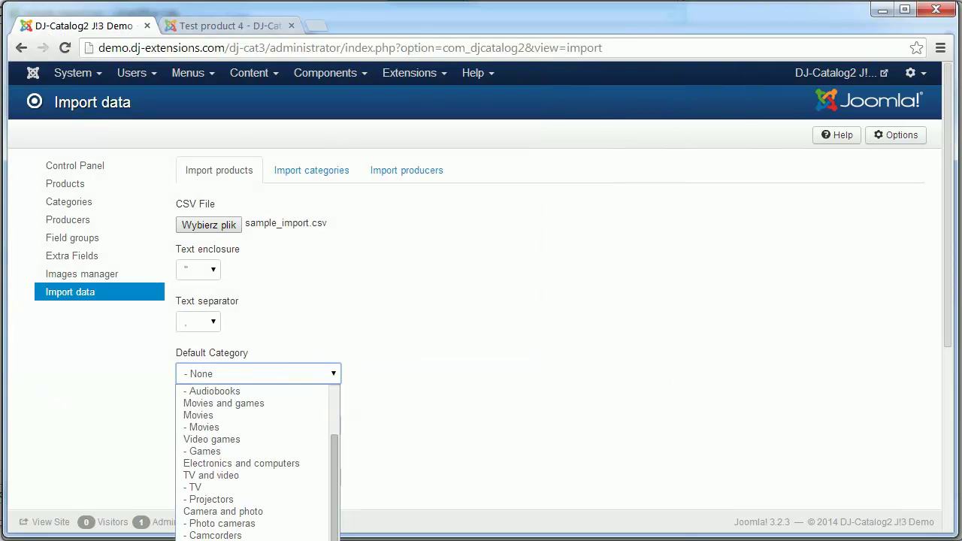
click(301, 489)
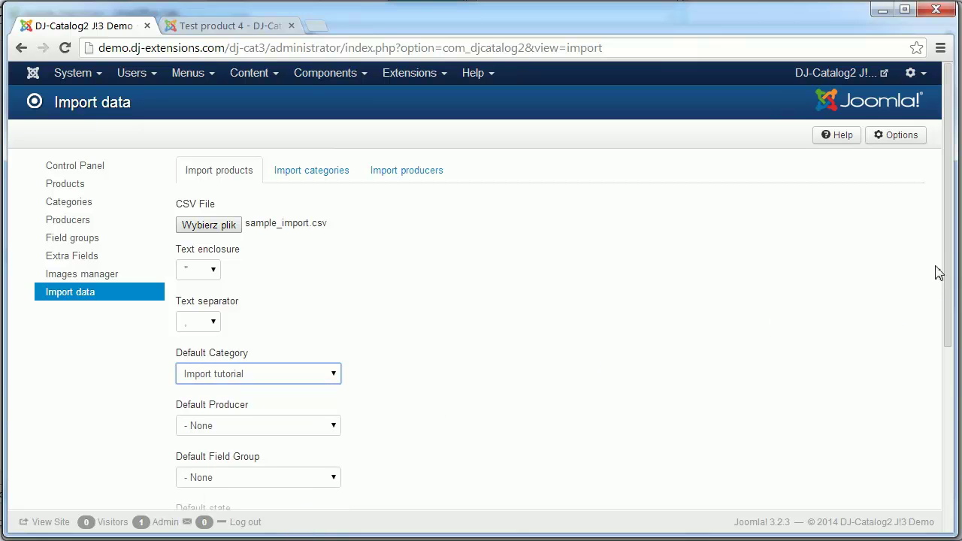
drag(949, 256, 955, 352)
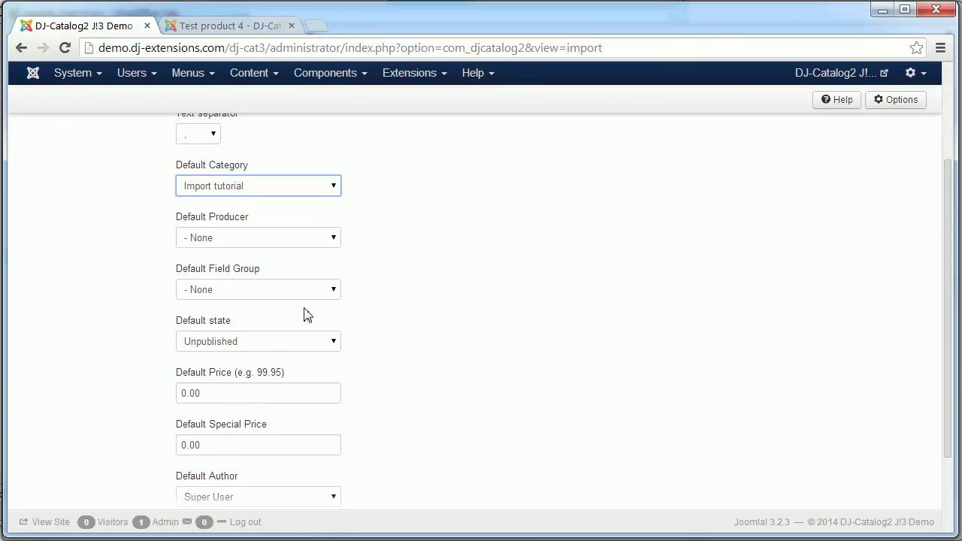
click(242, 345)
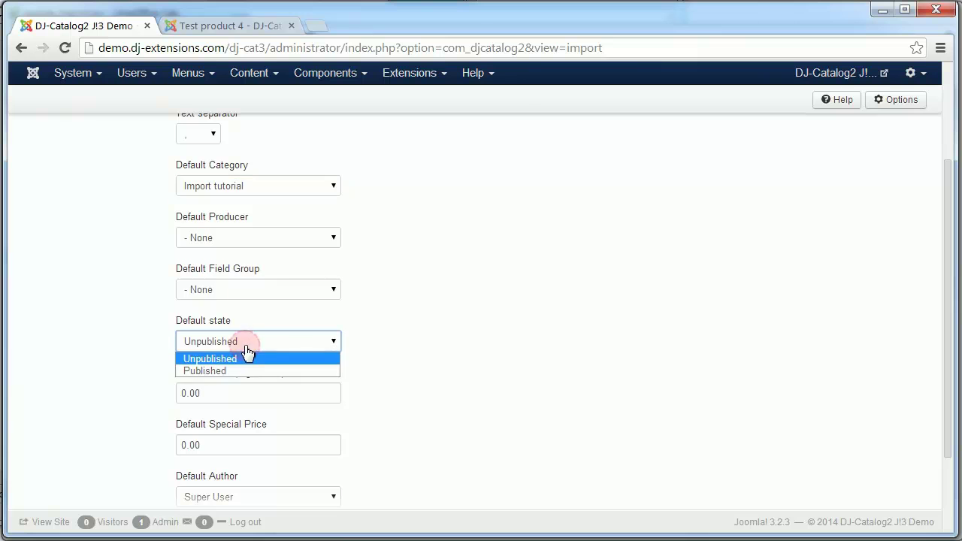
click(248, 371)
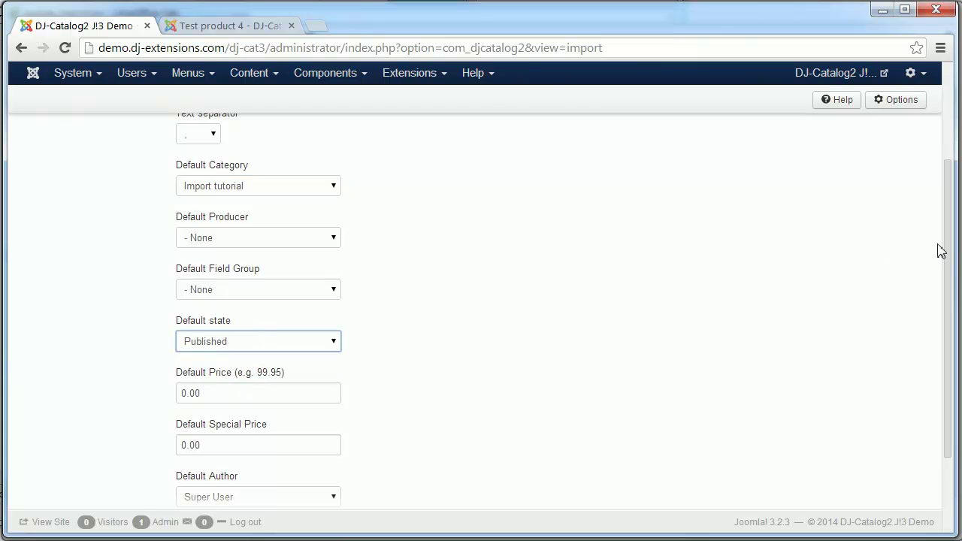
Upload the CSV file to import the products and review the added and updated records in the import summary.
drag(947, 244, 937, 350)
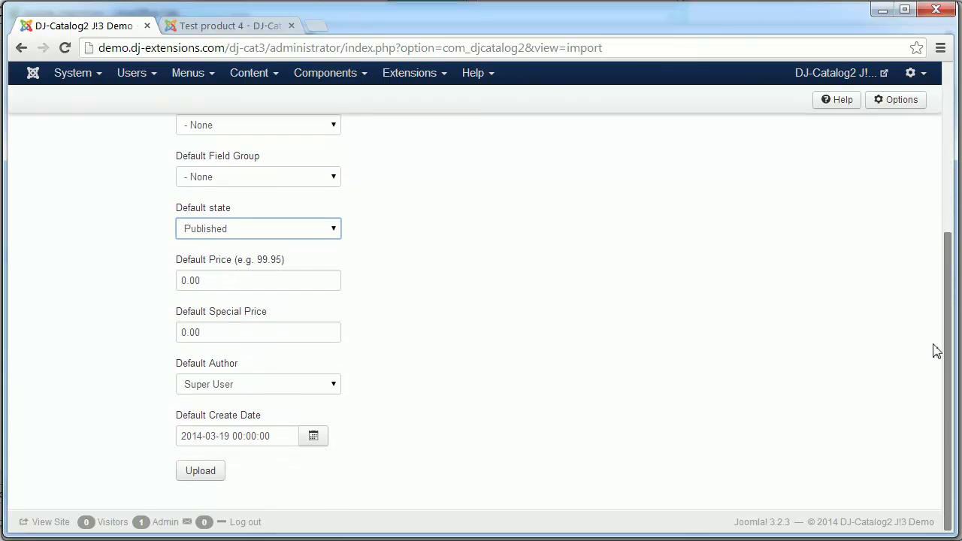
click(190, 472)
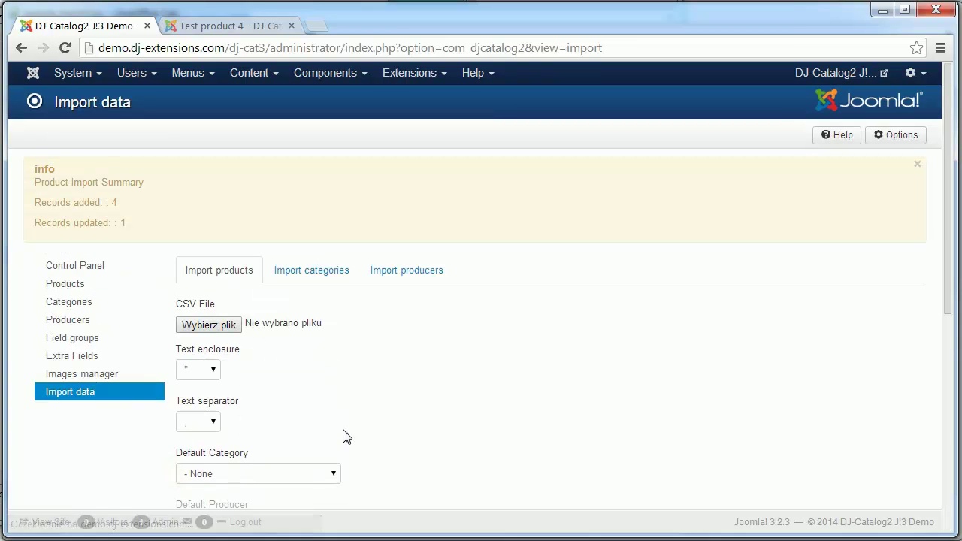
drag(119, 204, 70, 207)
click(134, 231)
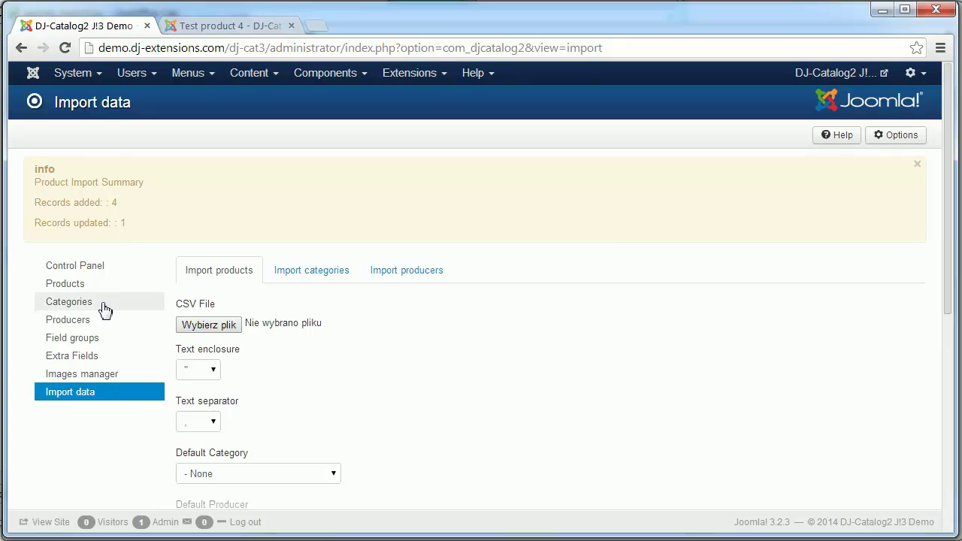
Check the imported products' images in the product list, and generate thumbnails for product images starting from ID 190.
click(77, 285)
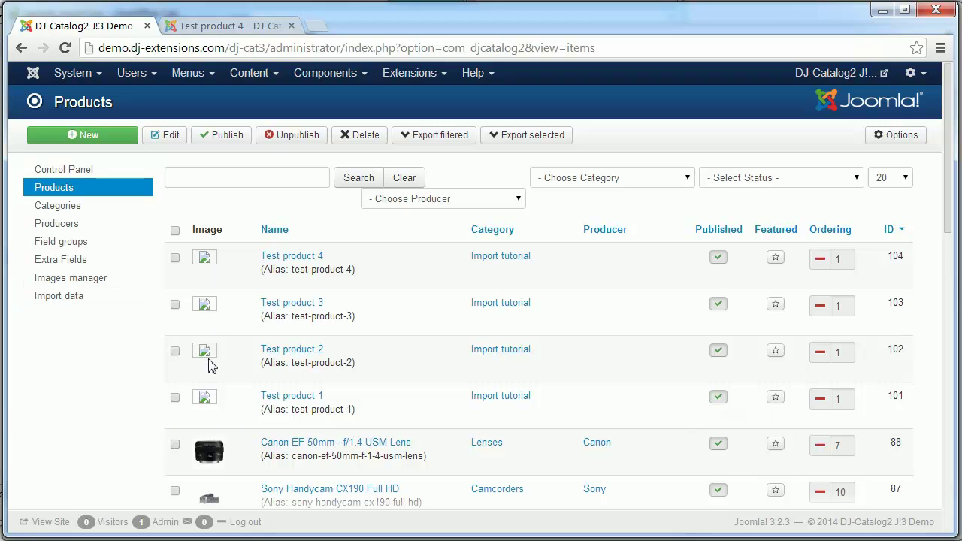
click(75, 279)
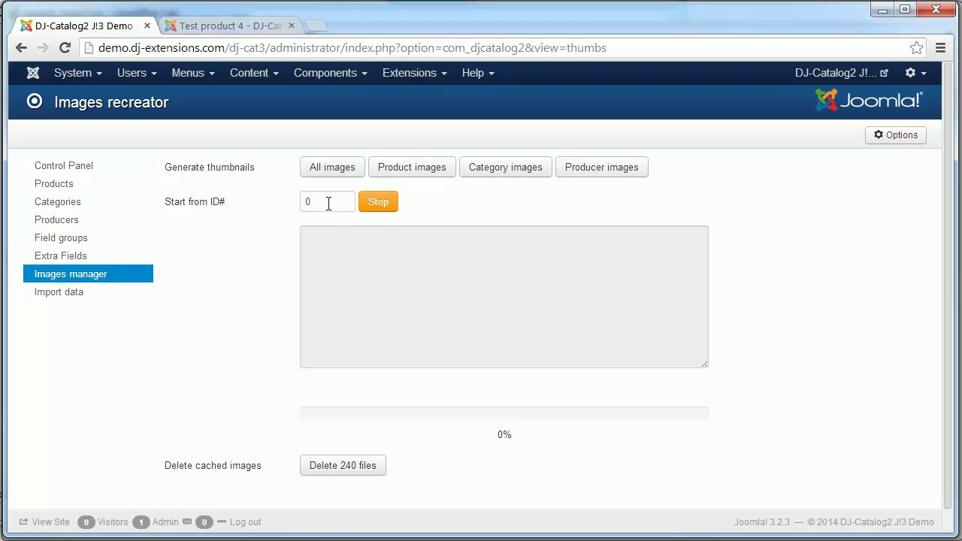
double_click(329, 203)
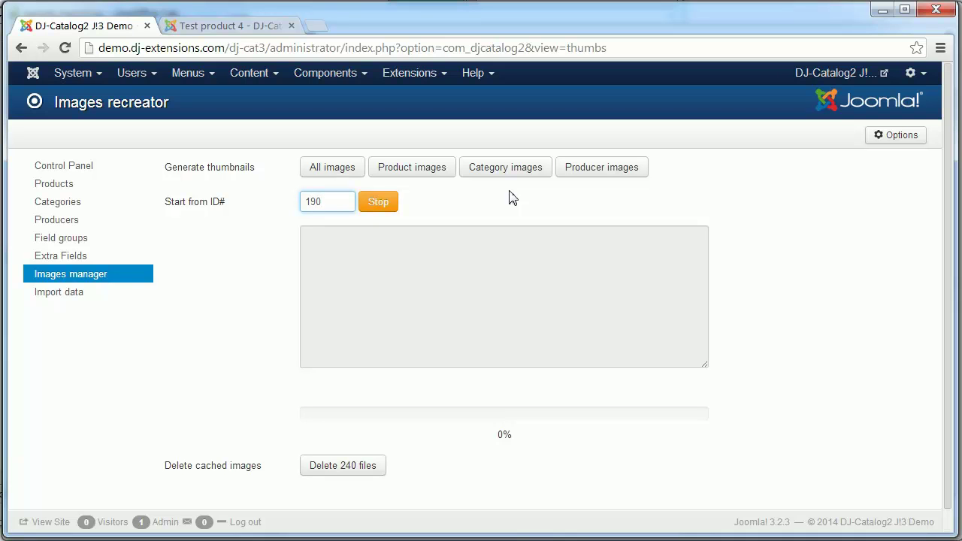
click(431, 176)
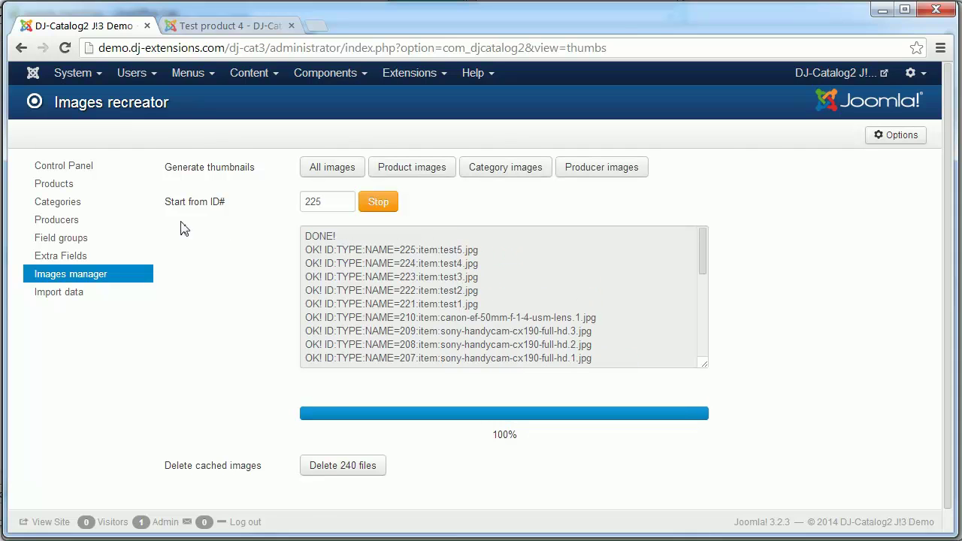
Open Test product 1 from the product list, view its first image at full size and close the preview.
click(45, 184)
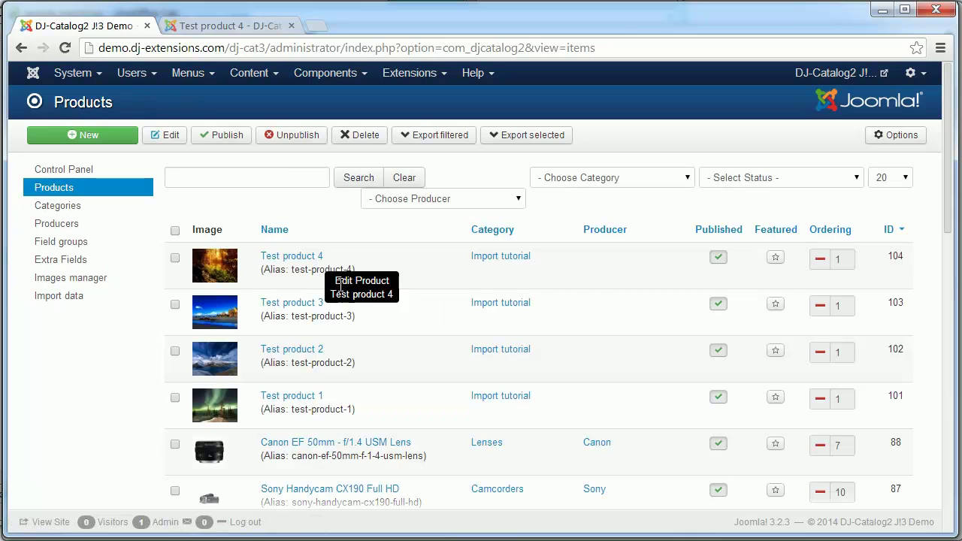
click(304, 396)
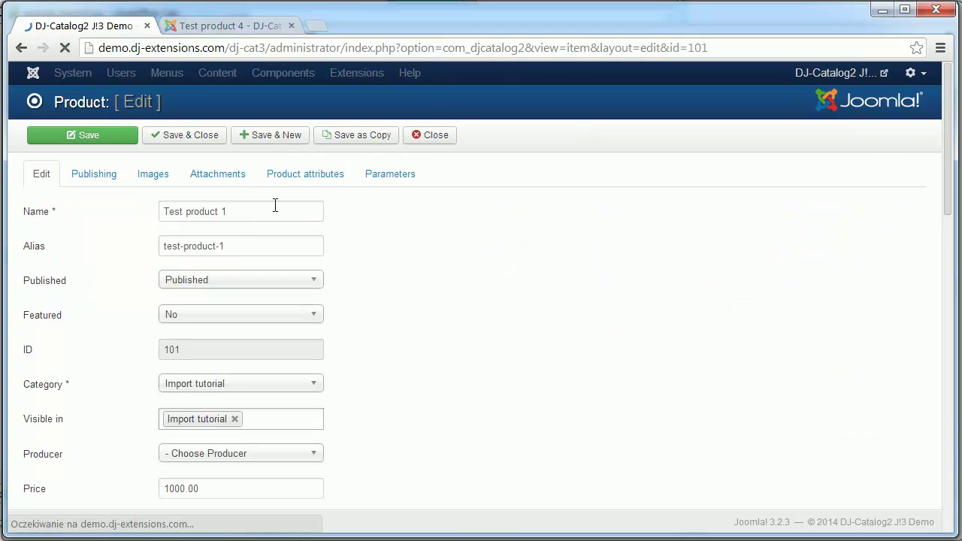
click(169, 179)
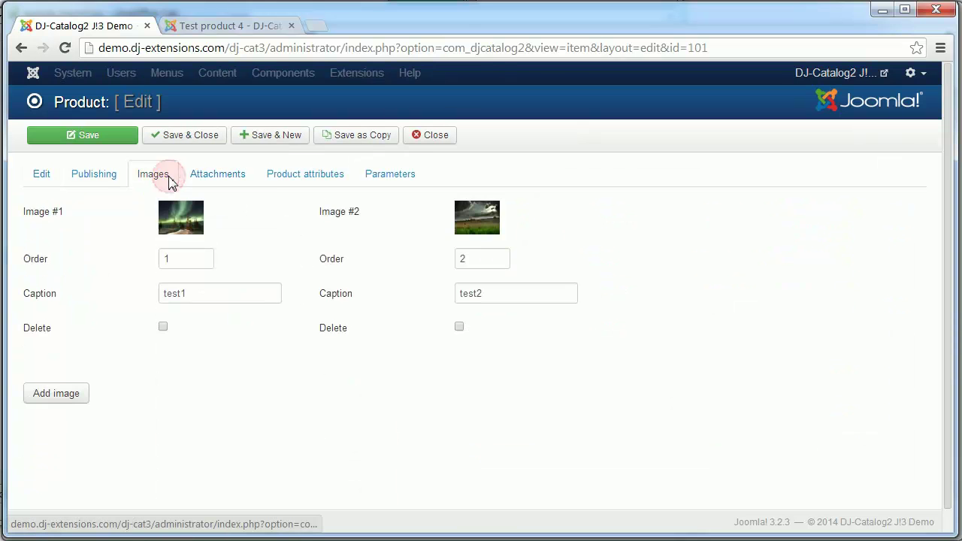
click(176, 222)
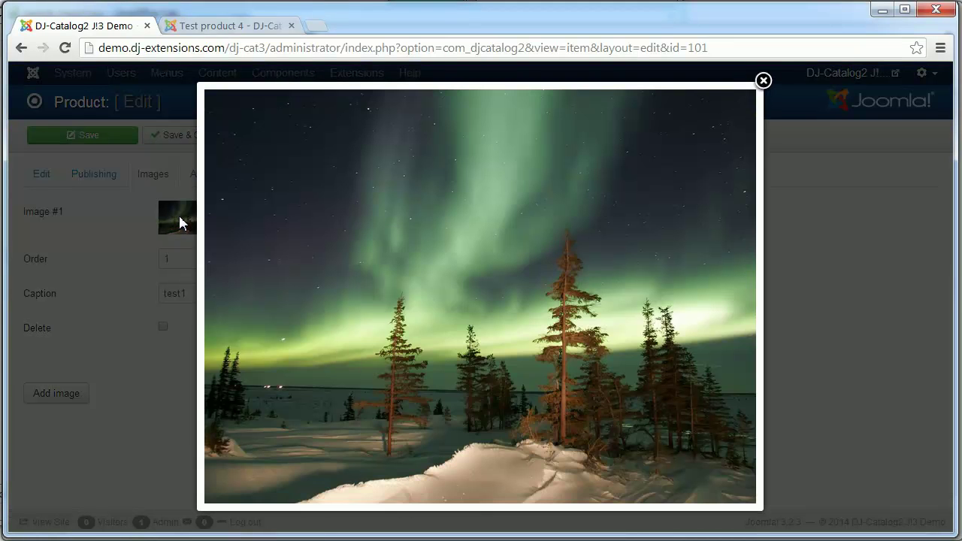
click(829, 208)
Open the public site in a new browser tab and go to the Import tutorial category.
click(834, 75)
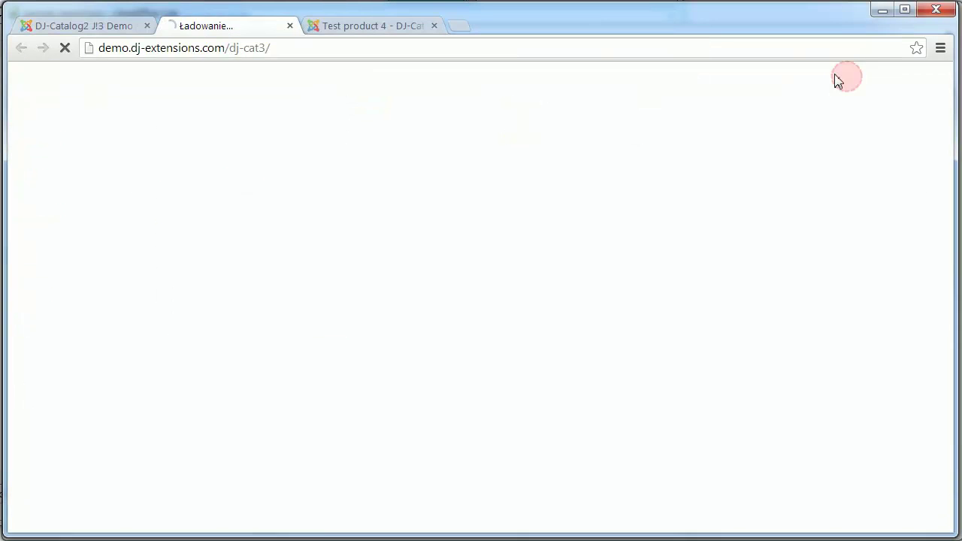
scroll(760, 278, down, 4)
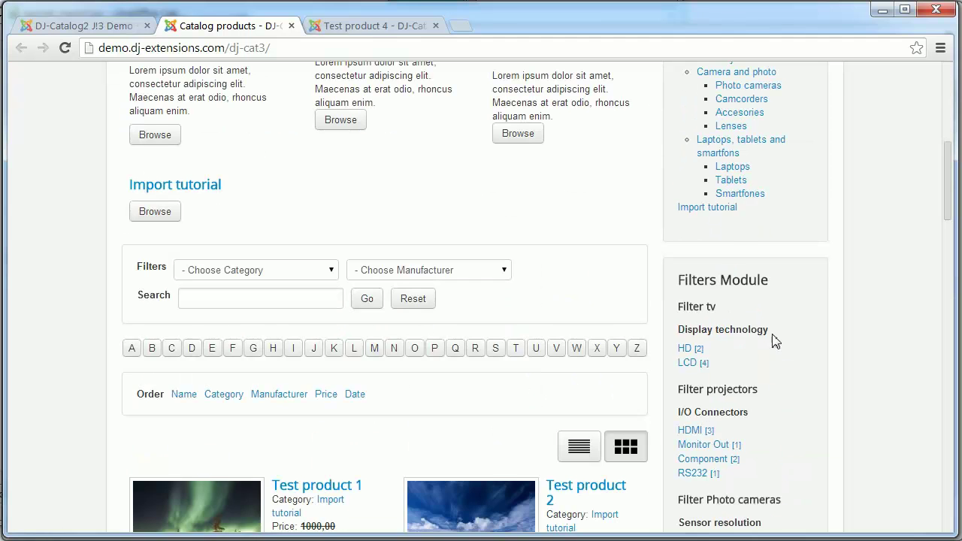
click(708, 208)
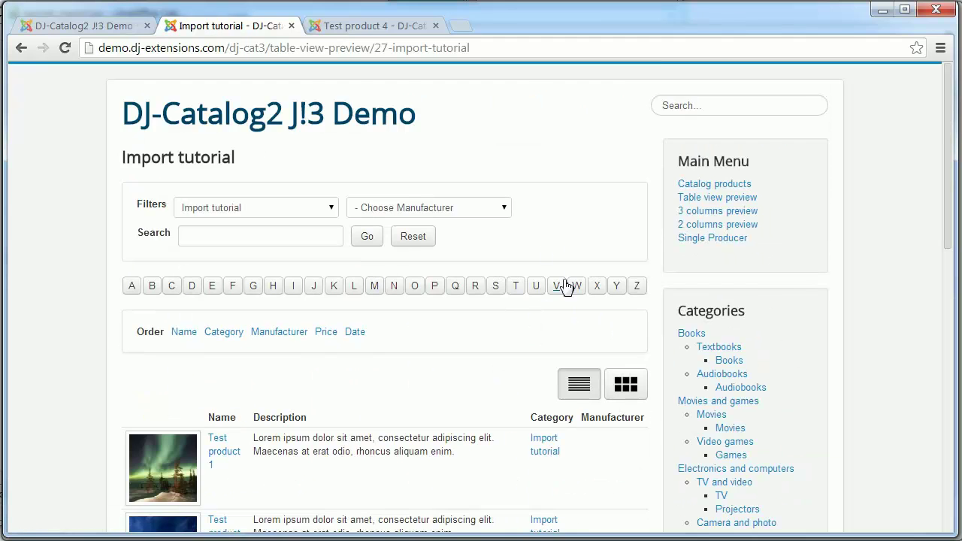
Review the imported products listed in the Import tutorial category and open the detail page of Test product 1.
scroll(527, 246, down, 10)
scroll(540, 248, up, 2)
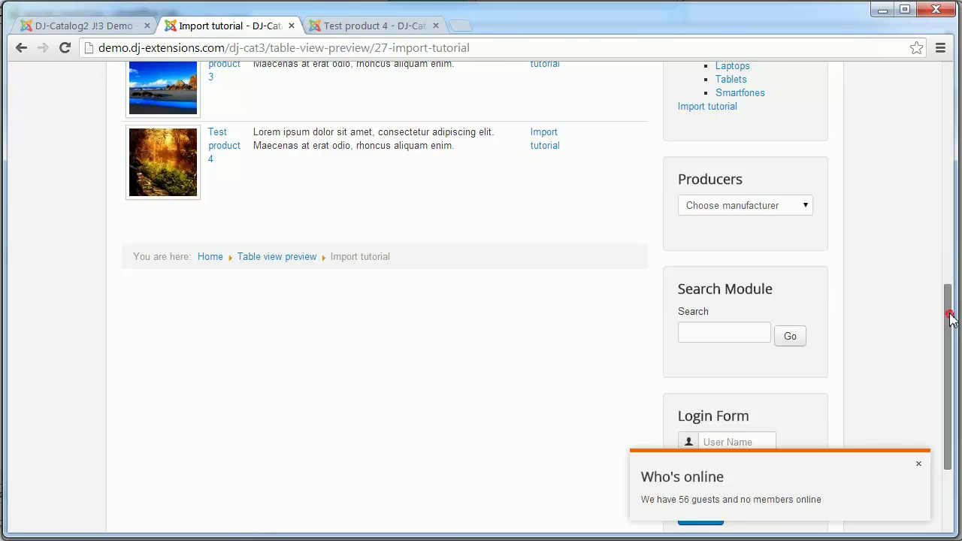
scroll(947, 313, up, 3)
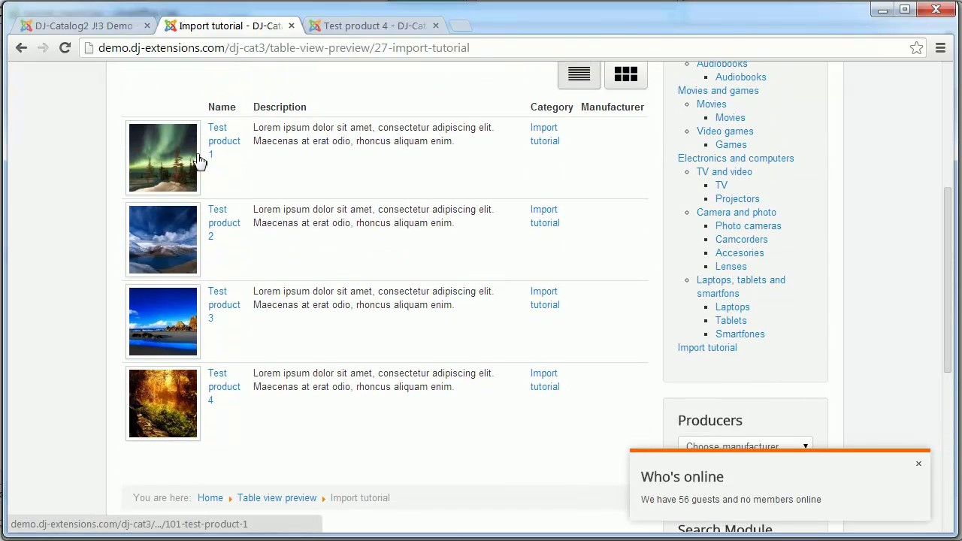
drag(948, 254, 915, 247)
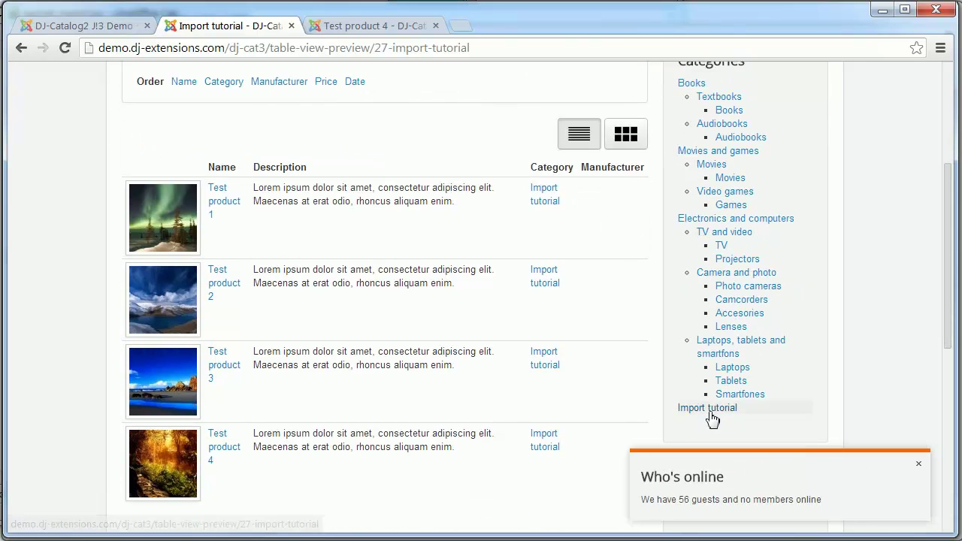
click(224, 197)
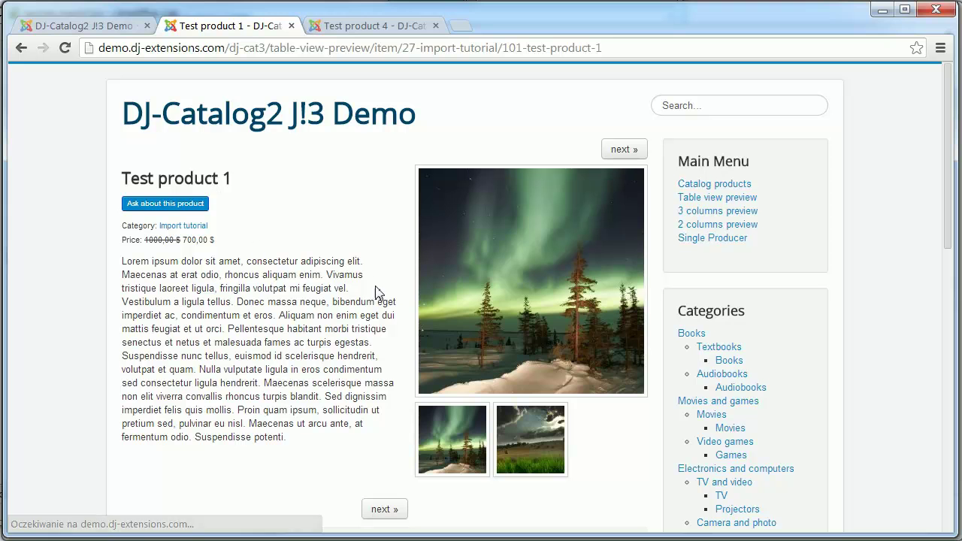